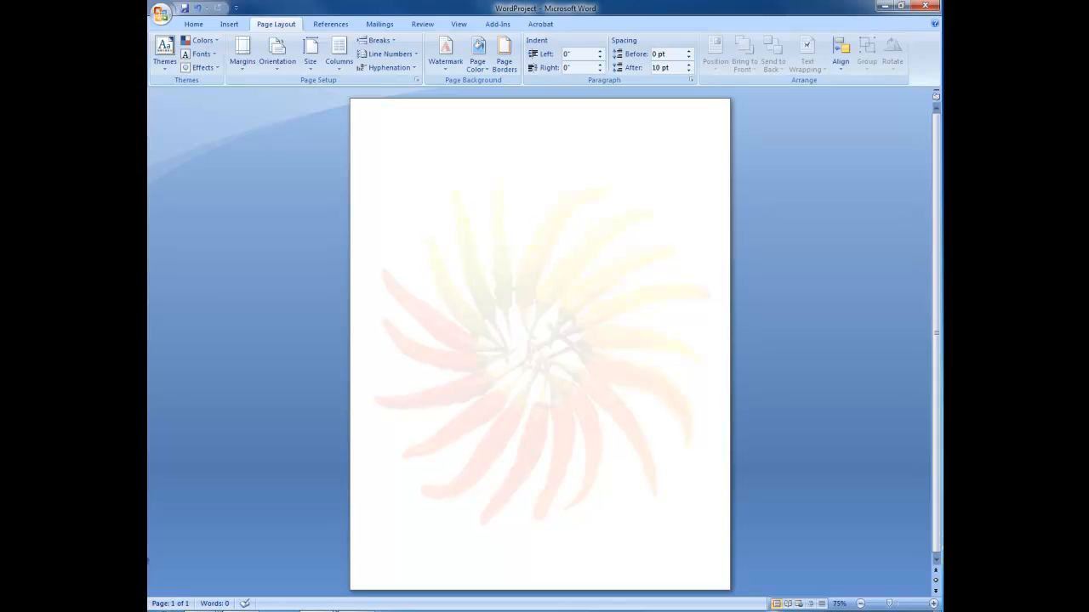
Set the blank WordProject page to a three-column layout
left_click(340, 58)
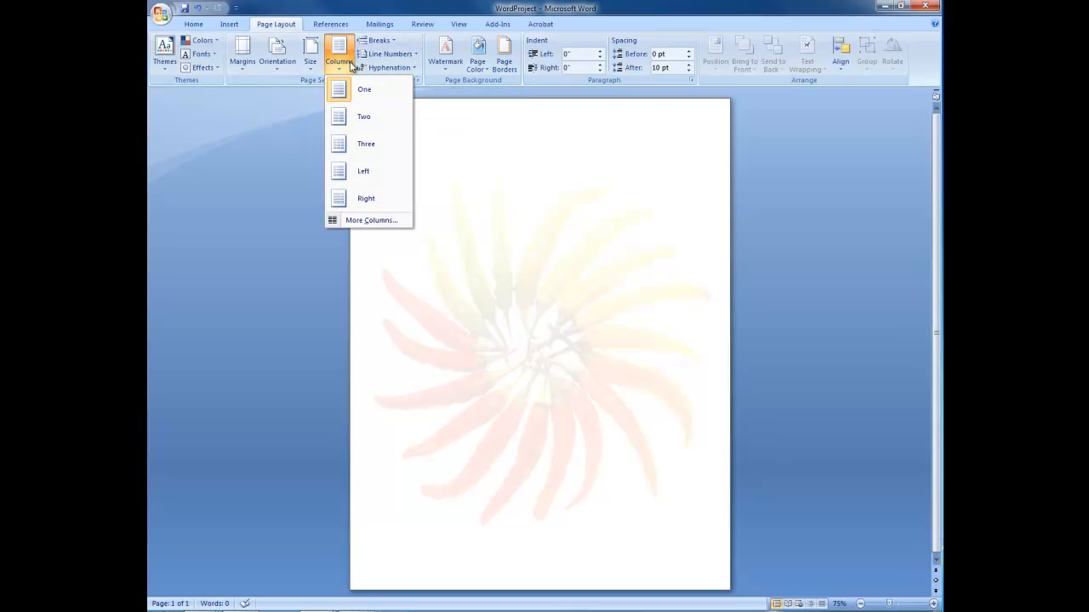
left_click(368, 144)
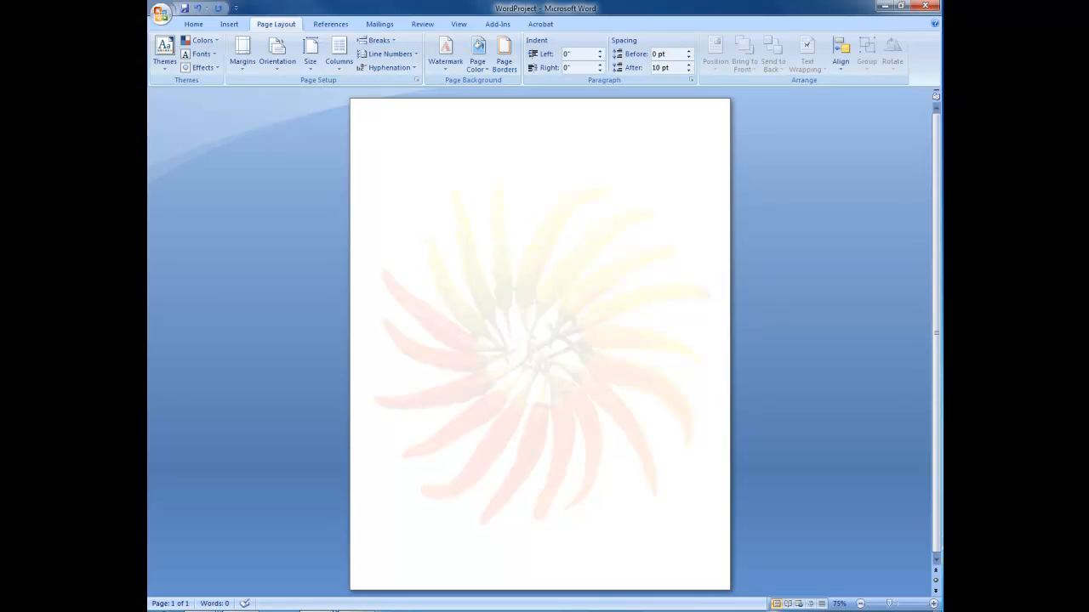
Copy the entire text of the PepperText1 document into WordProject and save the document
mouse_move(334, 609)
left_click(365, 500)
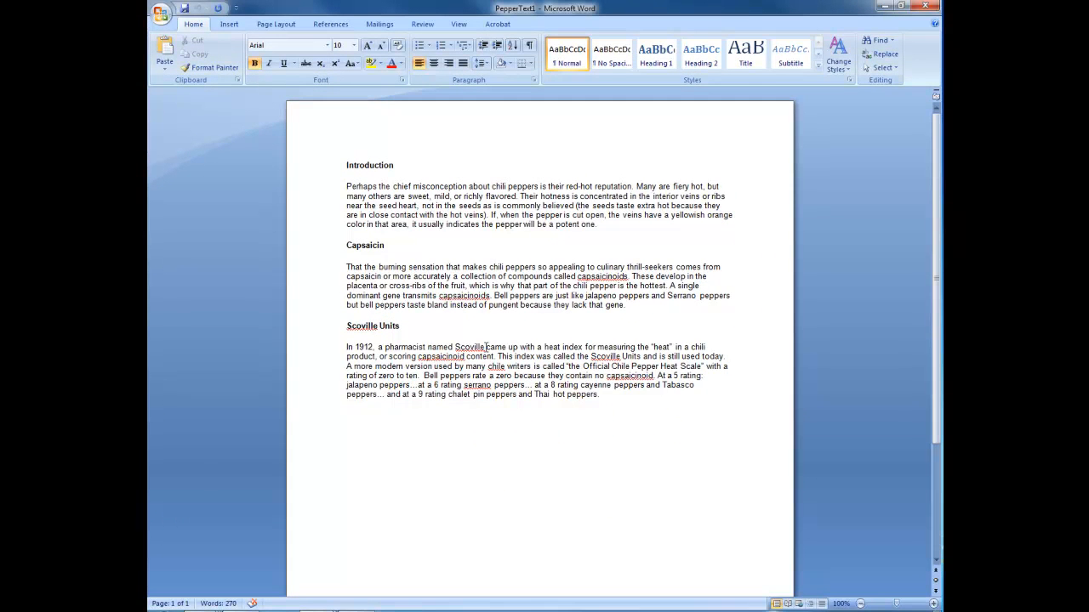
key("ctrl+a")
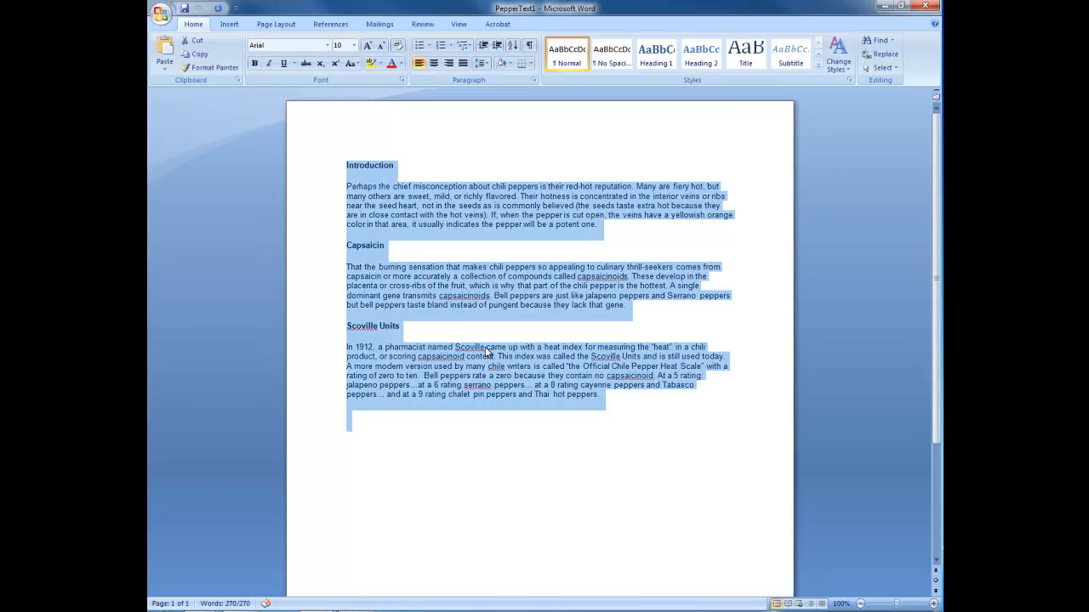
mouse_move(319, 605)
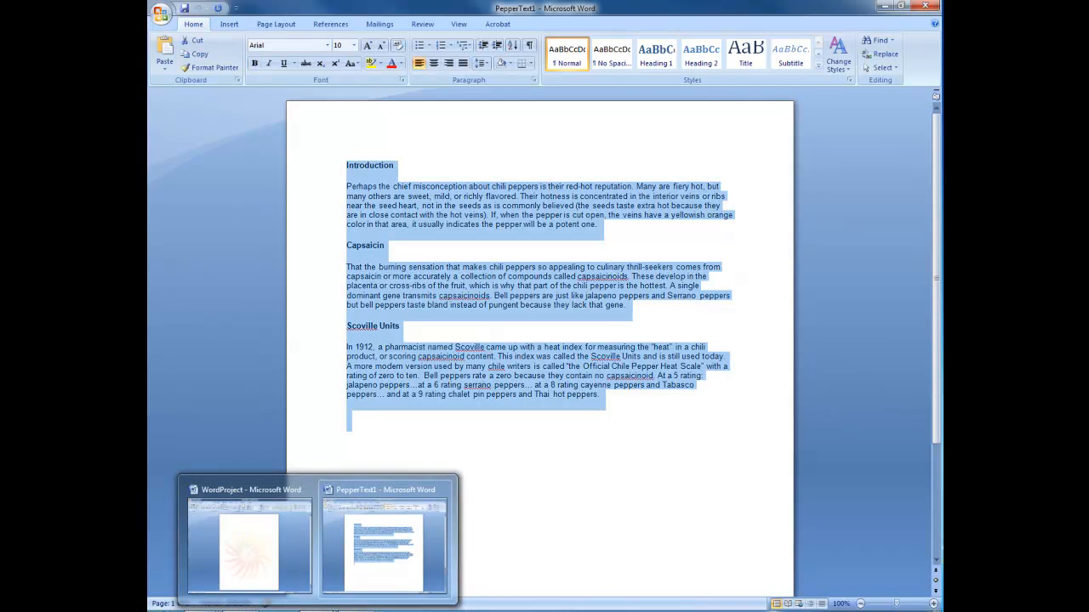
left_click(277, 578)
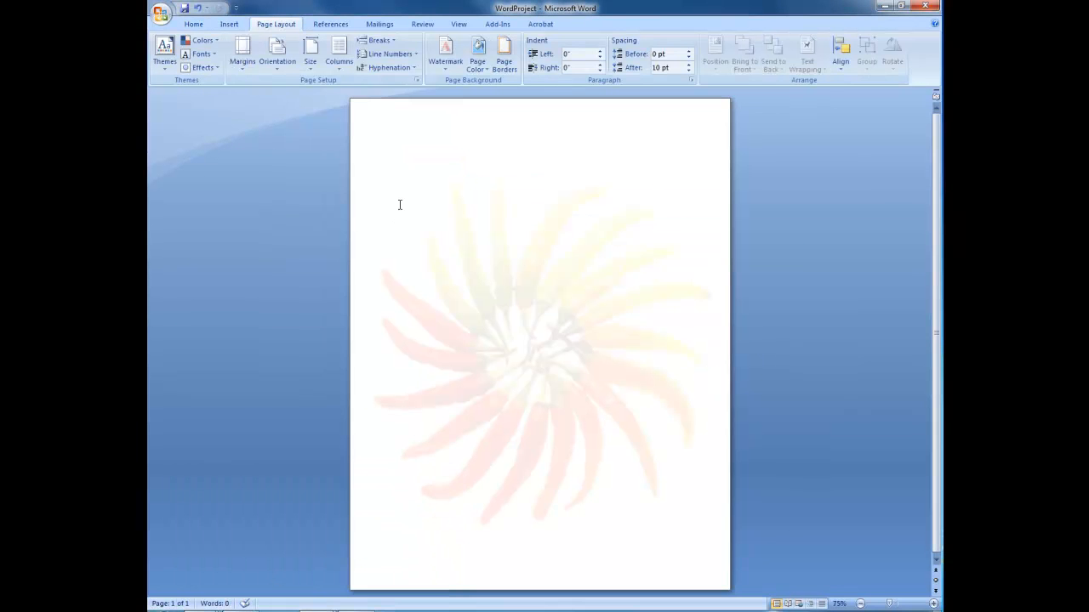
key("ctrl+v")
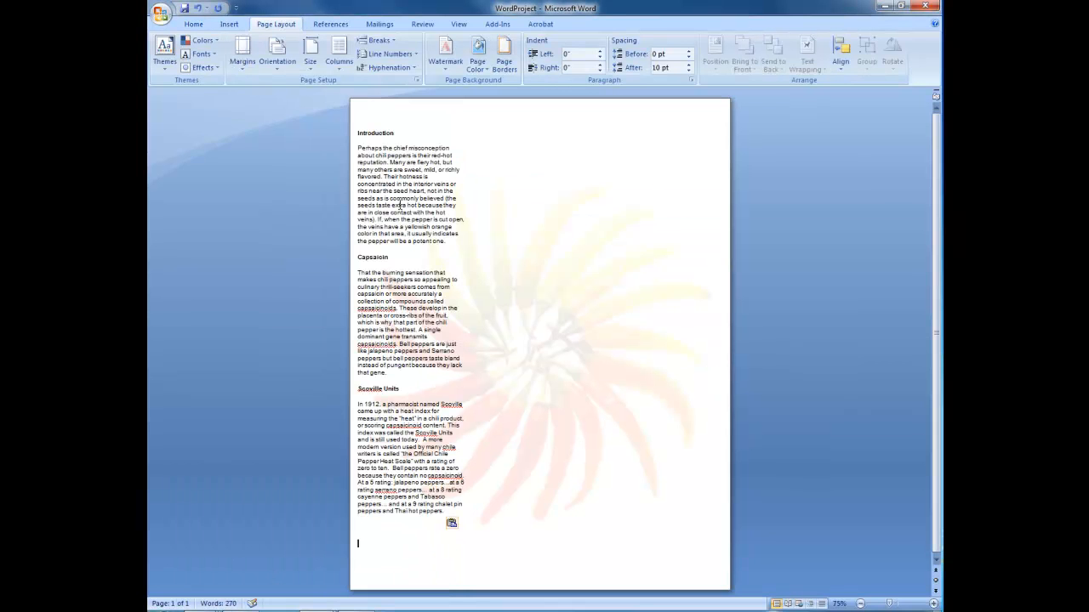
key("ctrl+s")
Format all of the pasted text in Lucida Bright at size 12
key("ctrl+a")
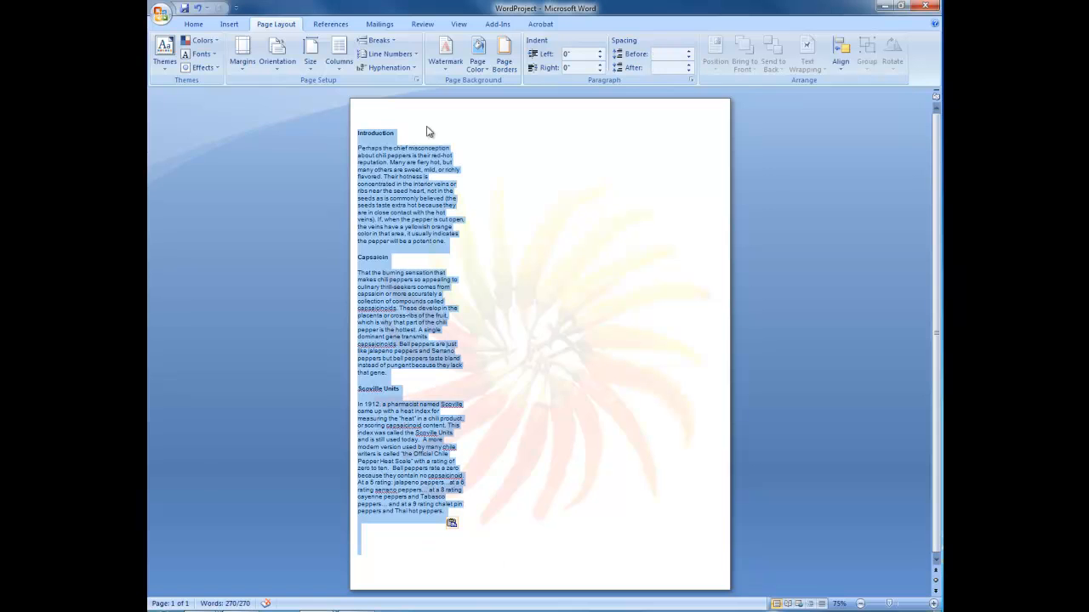
left_click(194, 24)
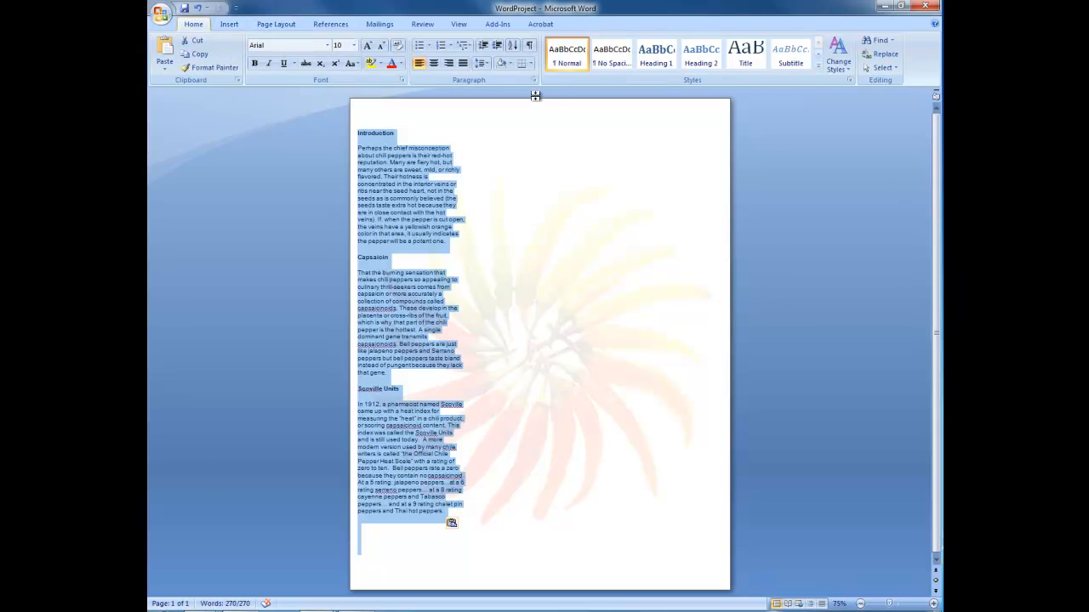
left_click(327, 46)
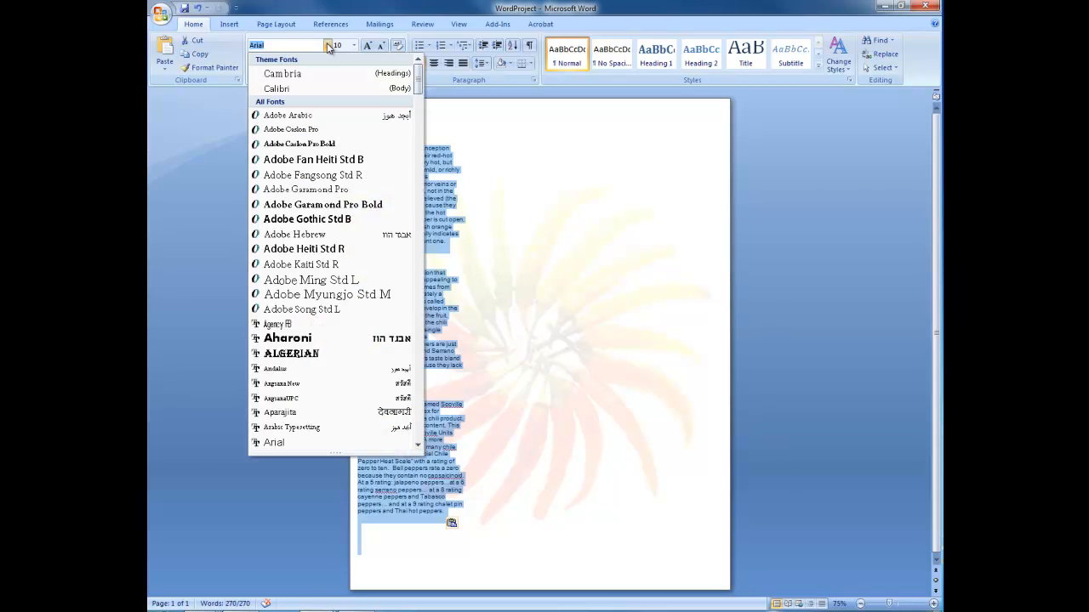
scroll(338, 313, "down", 3)
scroll(337, 317, "down", 12)
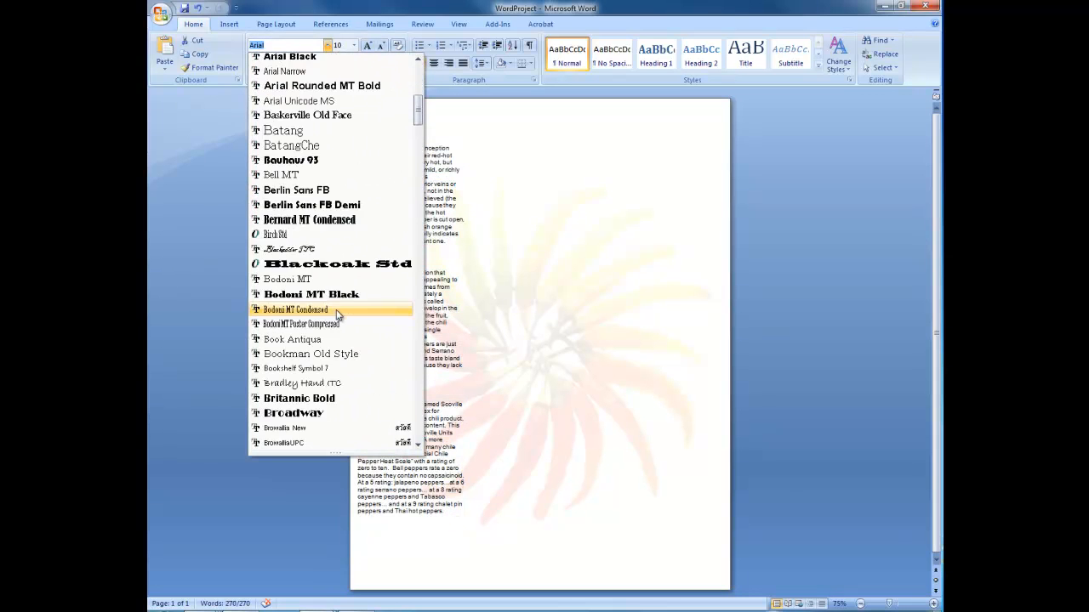
scroll(338, 315, "down", 15)
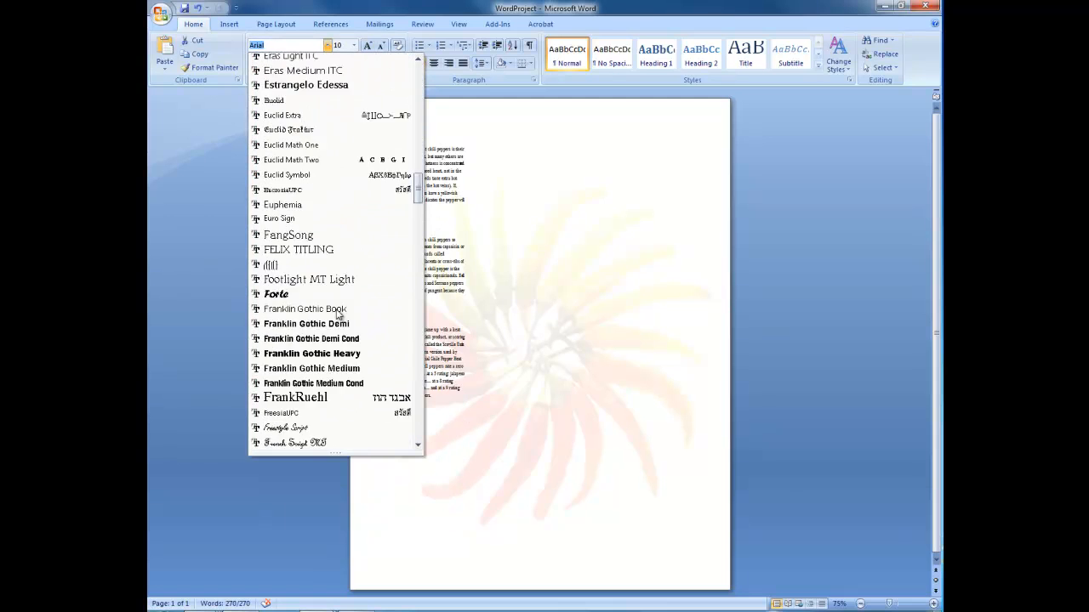
scroll(338, 315, "down", 5)
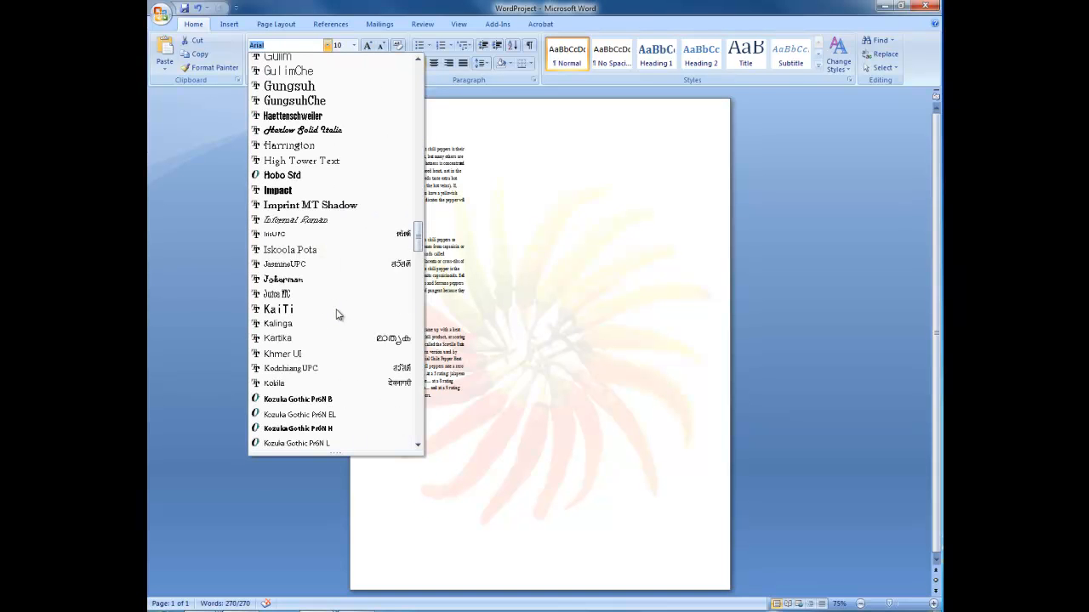
scroll(342, 285, "down", 5)
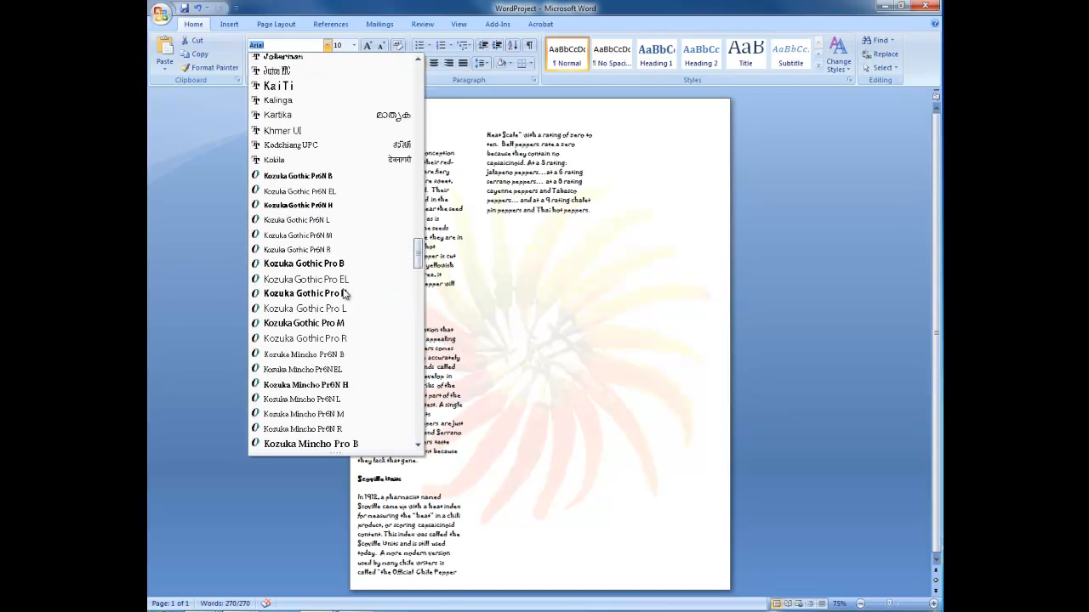
scroll(344, 294, "down", 4)
scroll(356, 293, "down", 3)
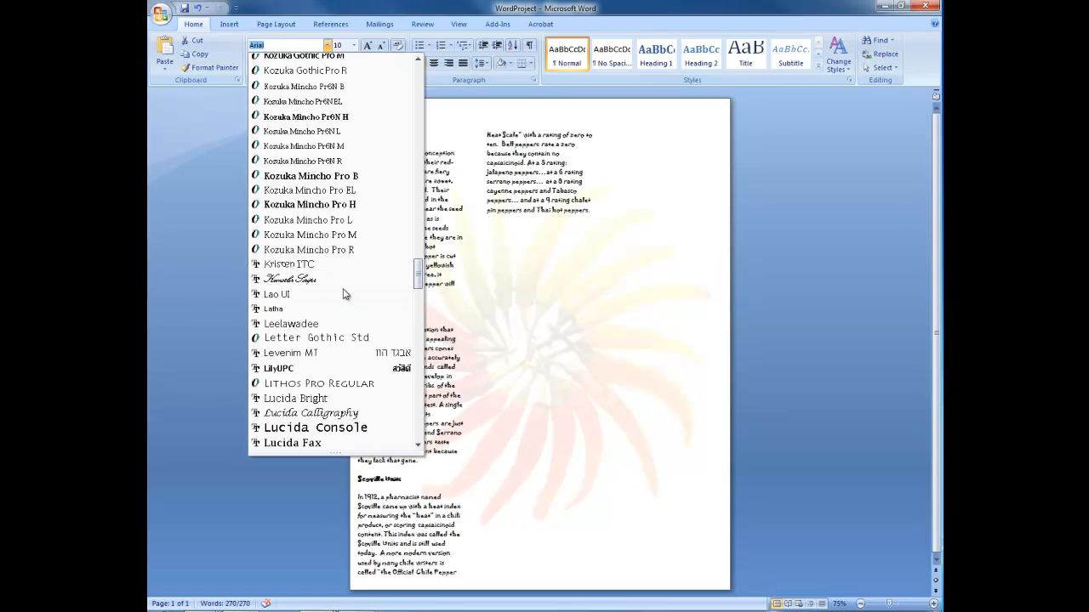
left_click(345, 398)
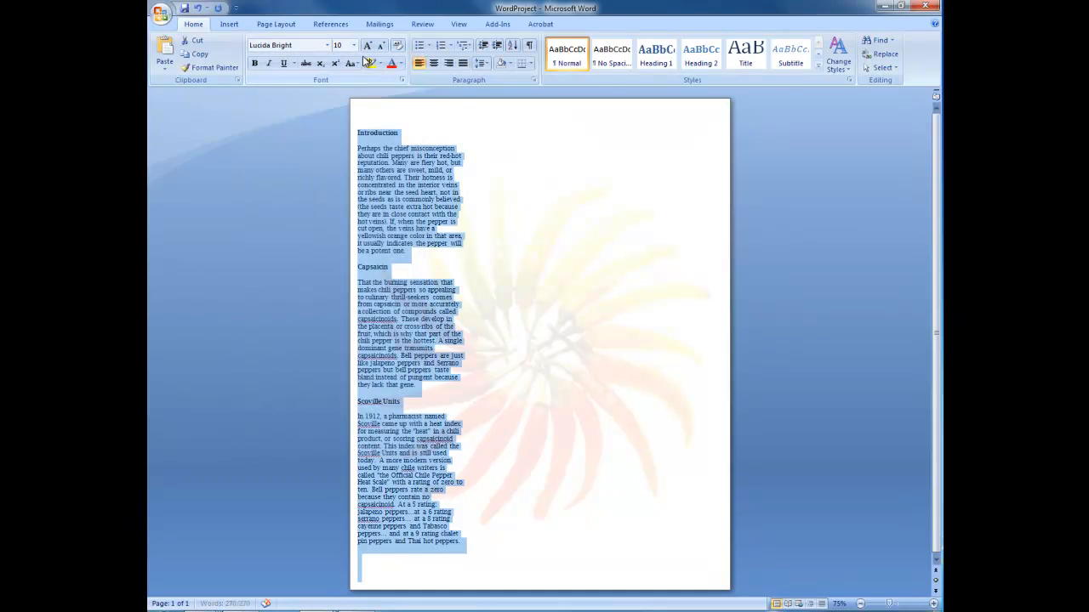
left_click(353, 45)
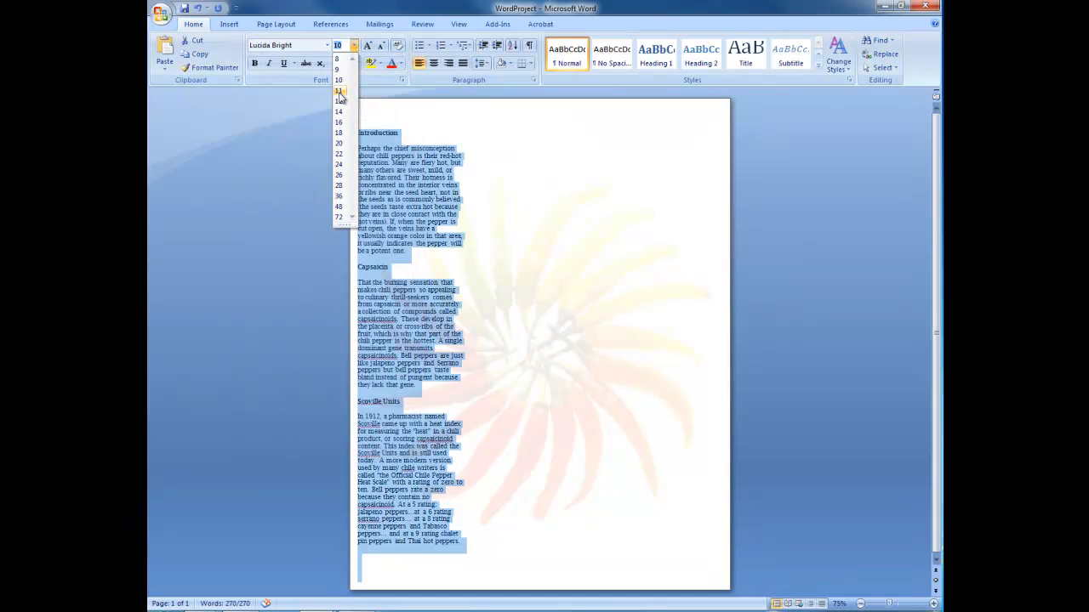
left_click(341, 126)
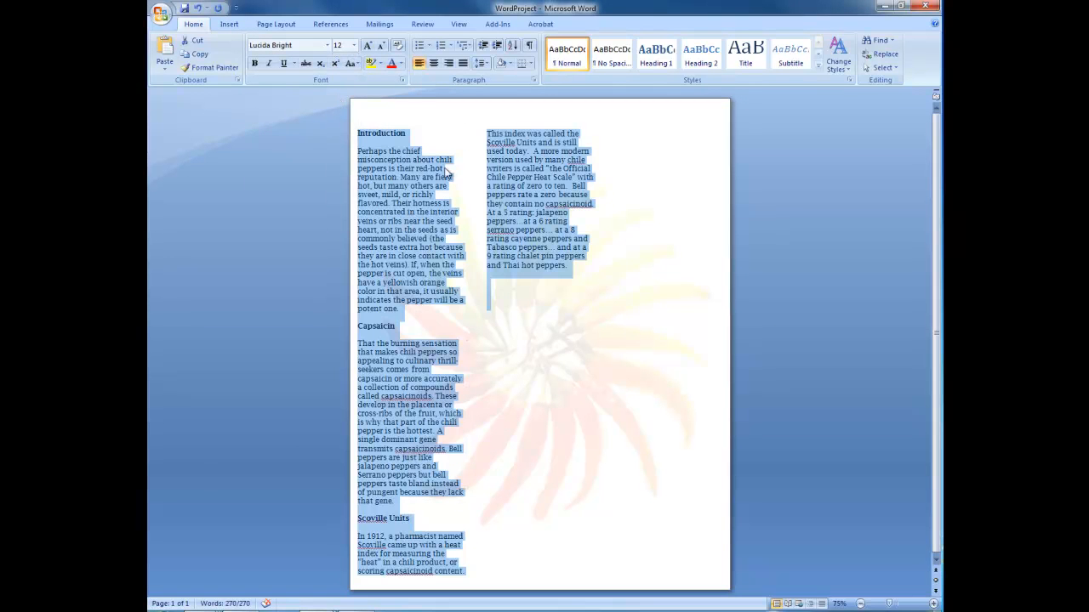
Change the Introduction heading's font to Papyrus and enlarge its font size
left_click(415, 160)
left_click_drag(409, 133, 357, 133)
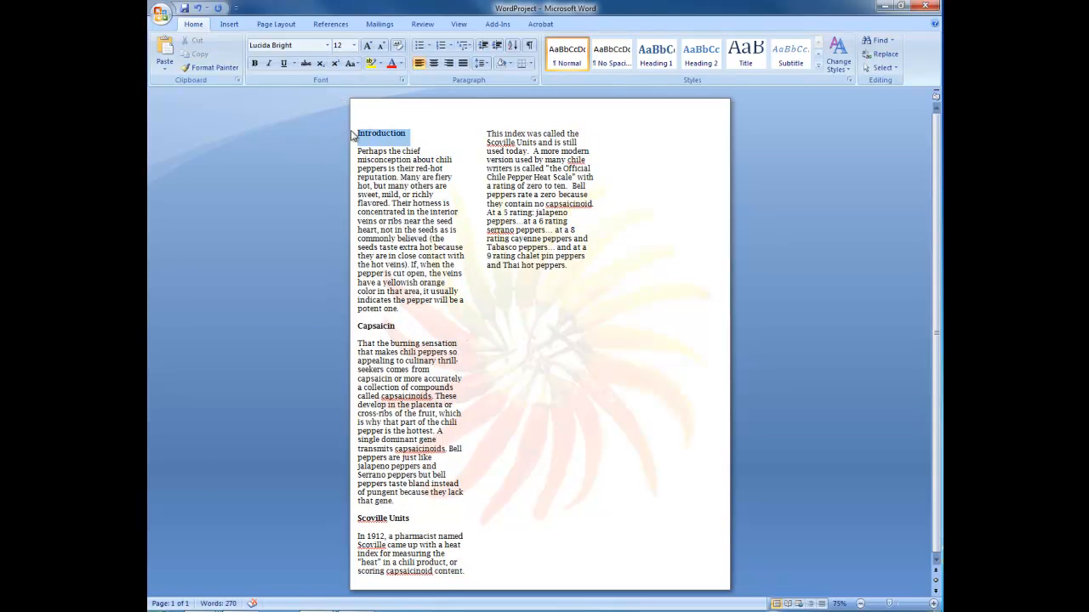
left_click(329, 46)
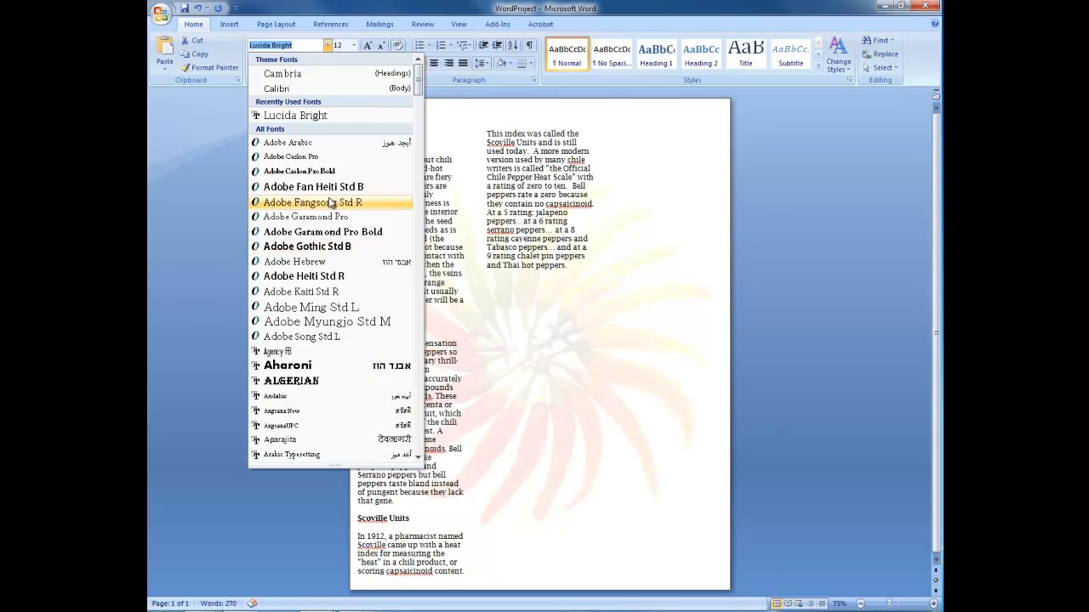
scroll(330, 203, "down", 10)
scroll(330, 203, "down", 2)
type("Papyrus")
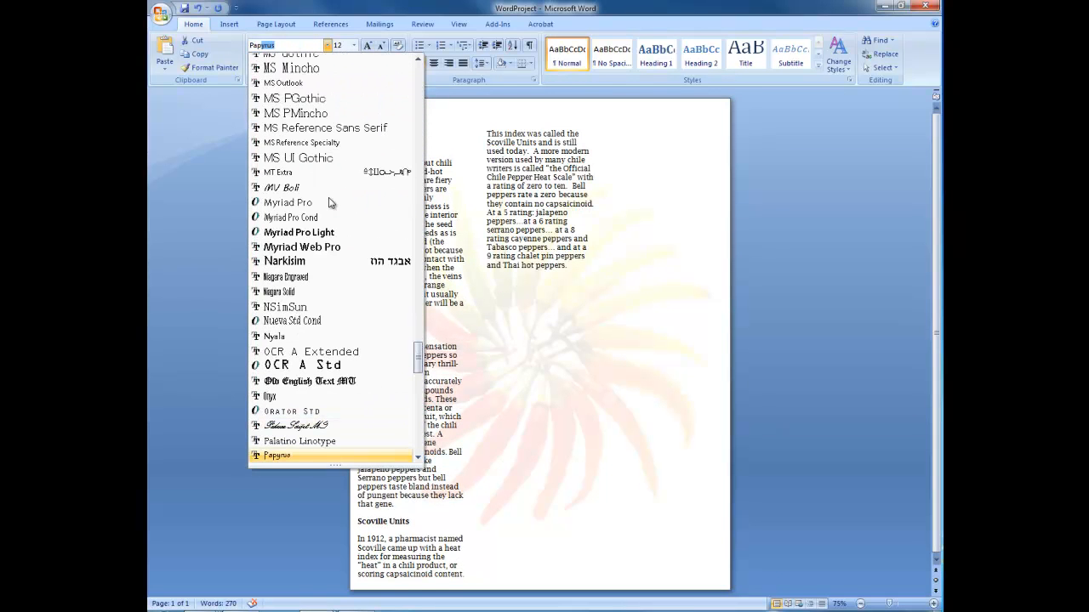
left_click(333, 456)
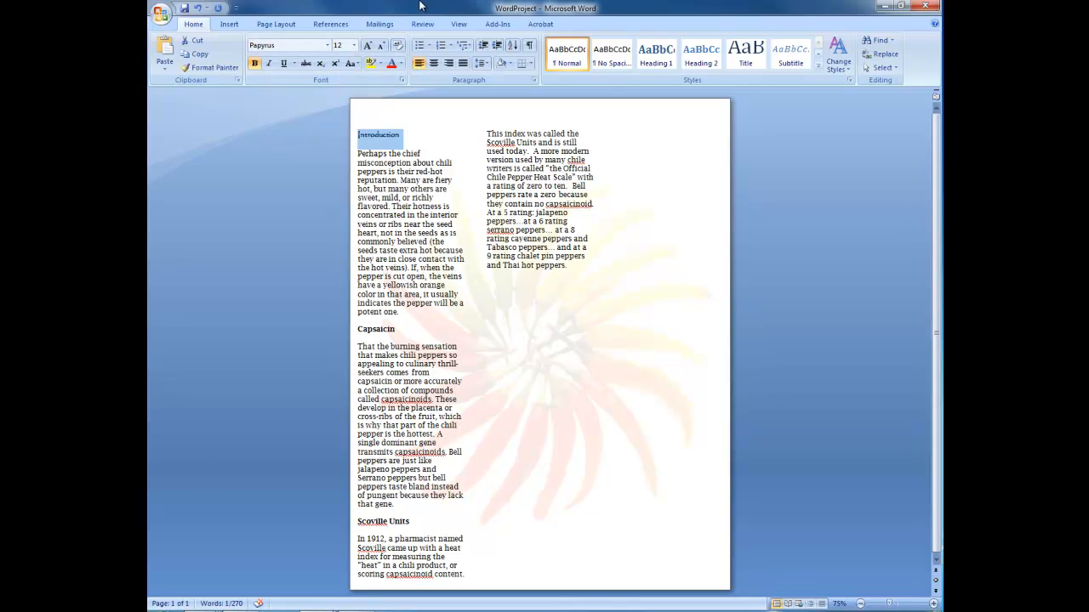
left_click(357, 46)
left_click(340, 135)
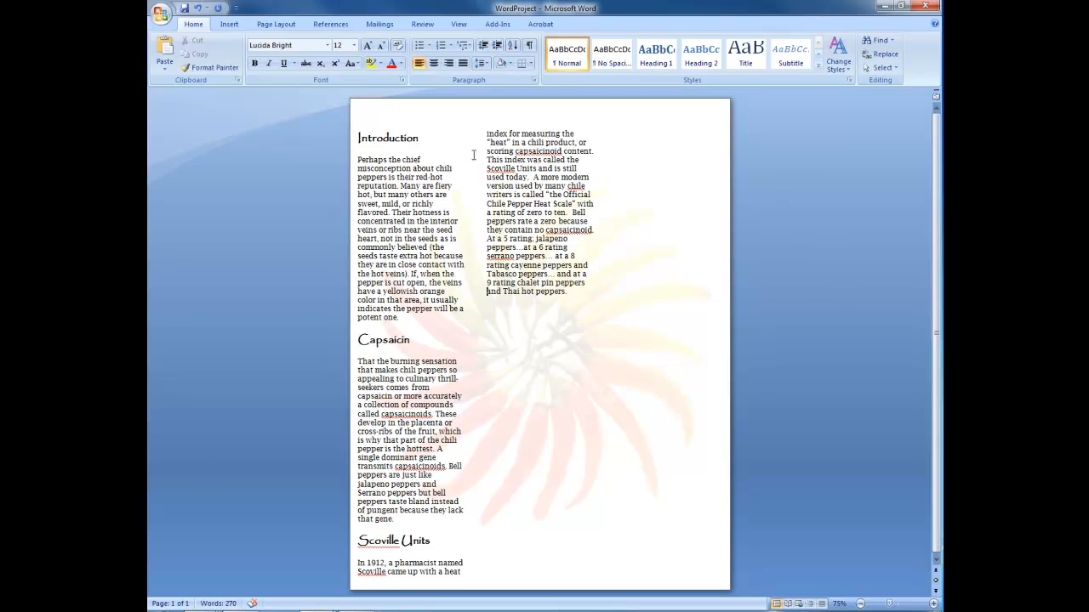
Below the last paragraph, add the line Types of Peppers and the lines Bell Pepper, Ancho Pepper, California Green chilis, Chipotle, Jalapeno, Poblano, Serrano and Habernero
left_click(604, 304)
key("End")
key("Return")
type("Types")
type(" of P")
type("eppers ")
type("Be")
type("ll Pepper")
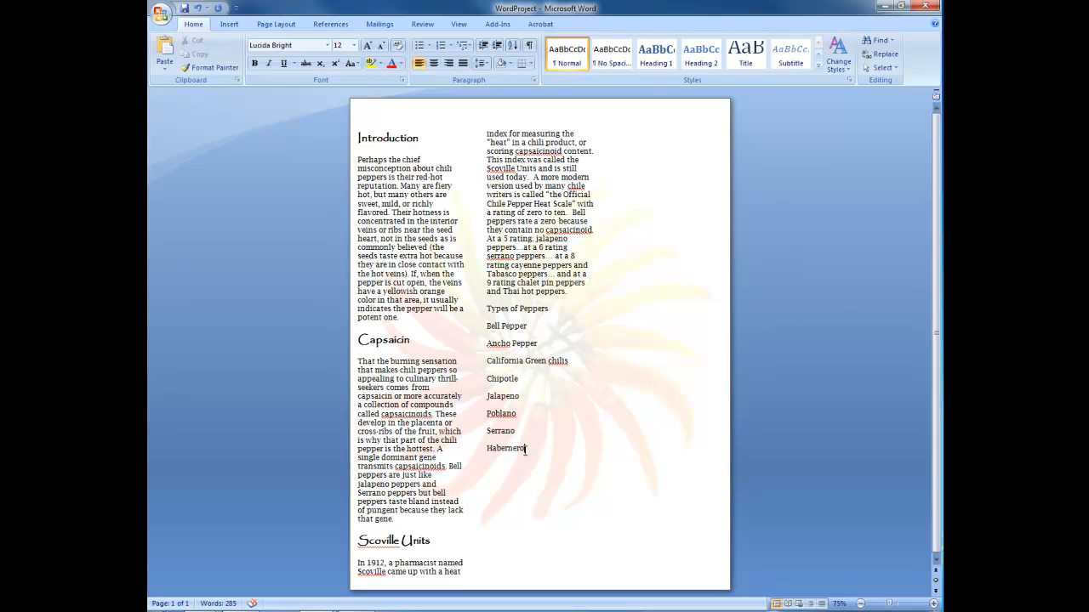
Turn the pepper names from Bell Pepper through Habernero into a bulleted list
left_click_drag(525, 450, 490, 335)
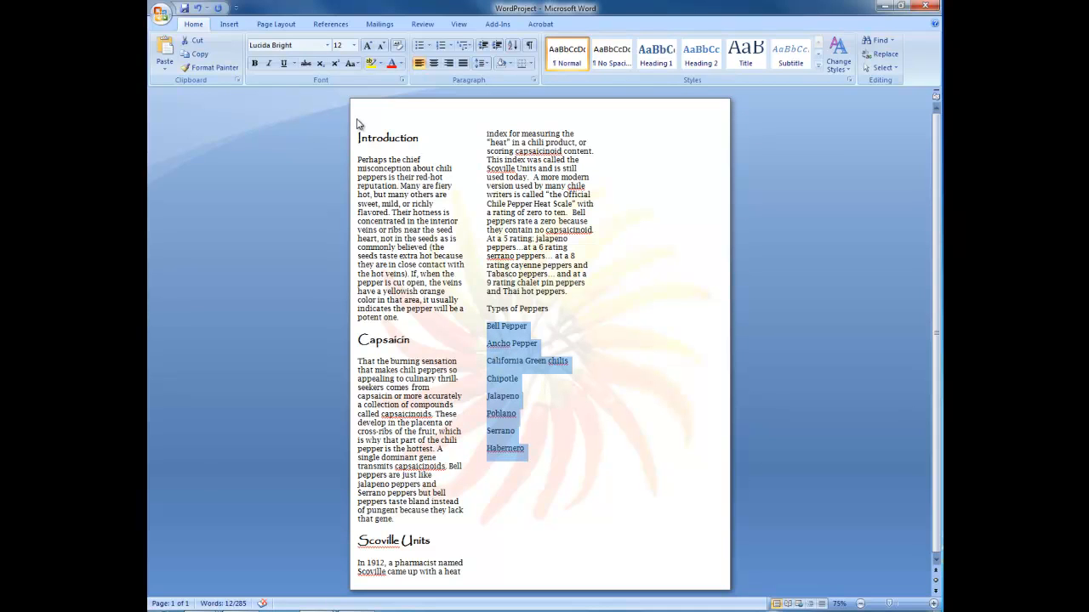
left_click(420, 47)
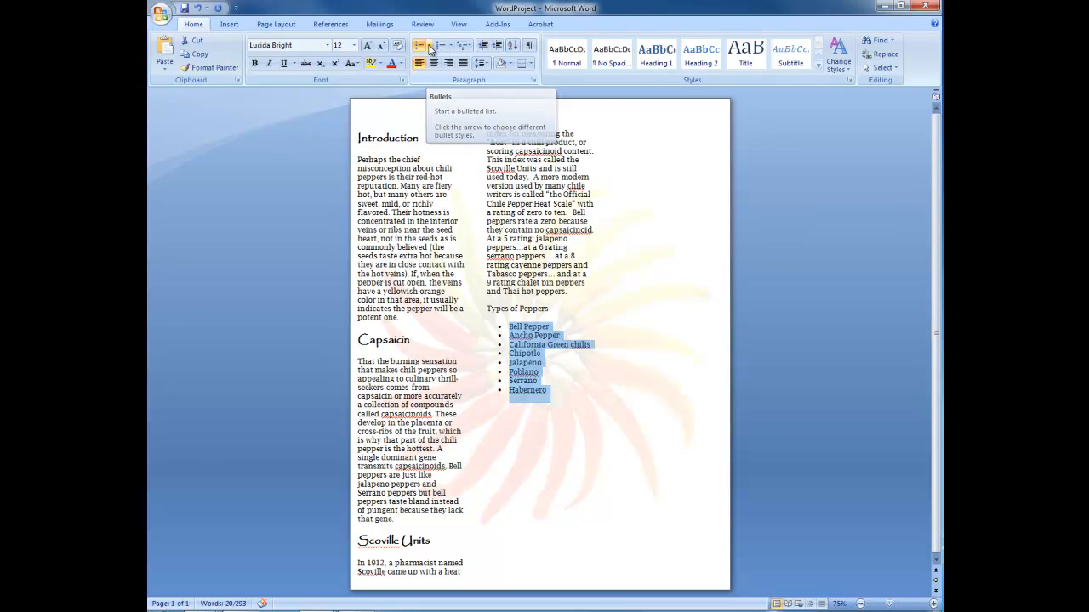
Define a new bullet for the pepper list using the thermometer symbol, Webdings character 225
left_click(429, 46)
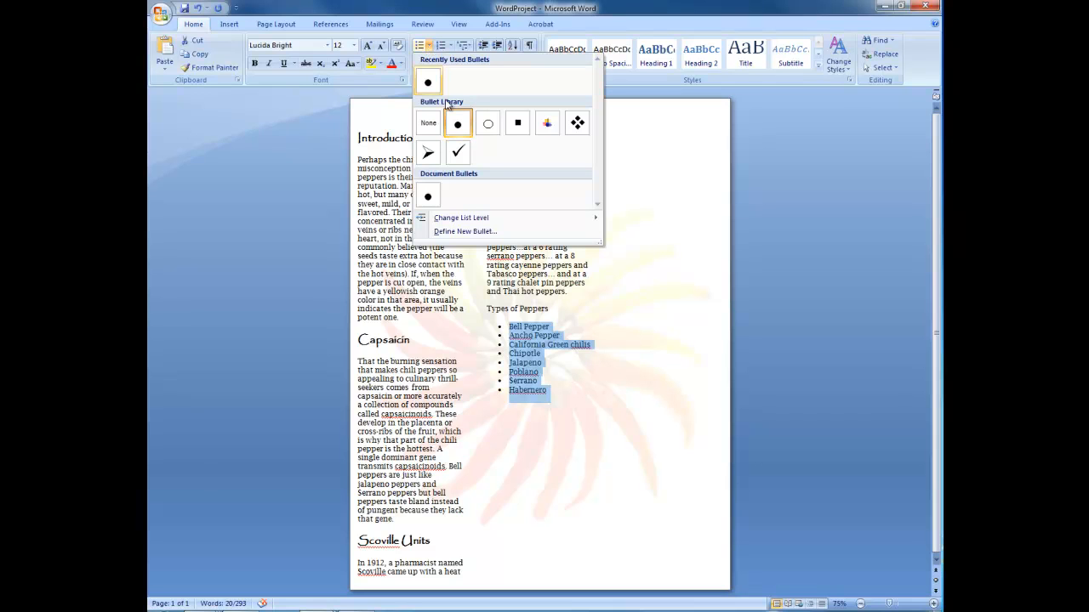
left_click(475, 233)
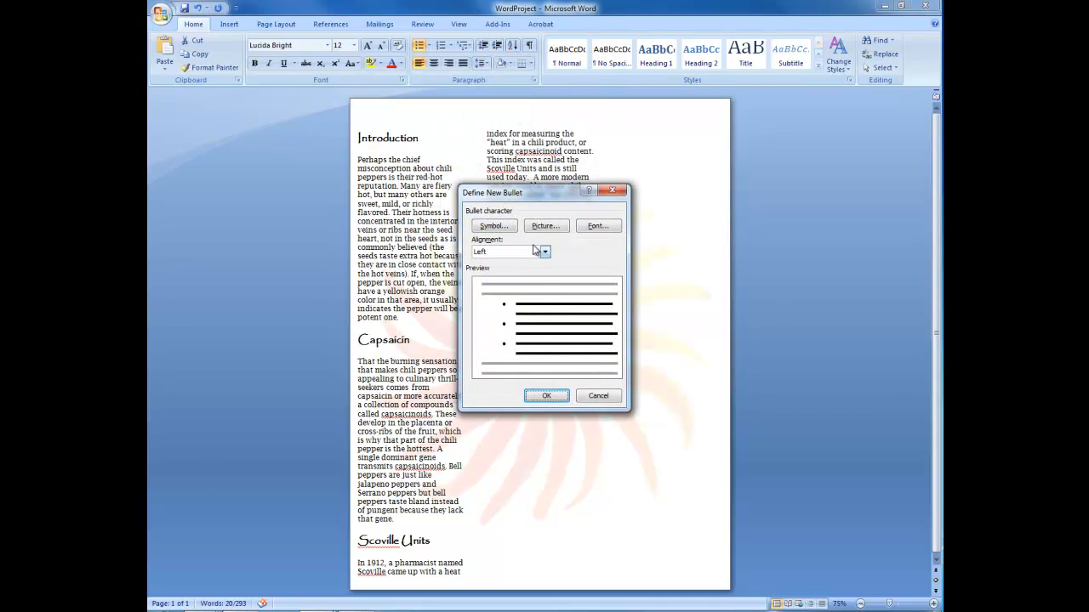
left_click(491, 226)
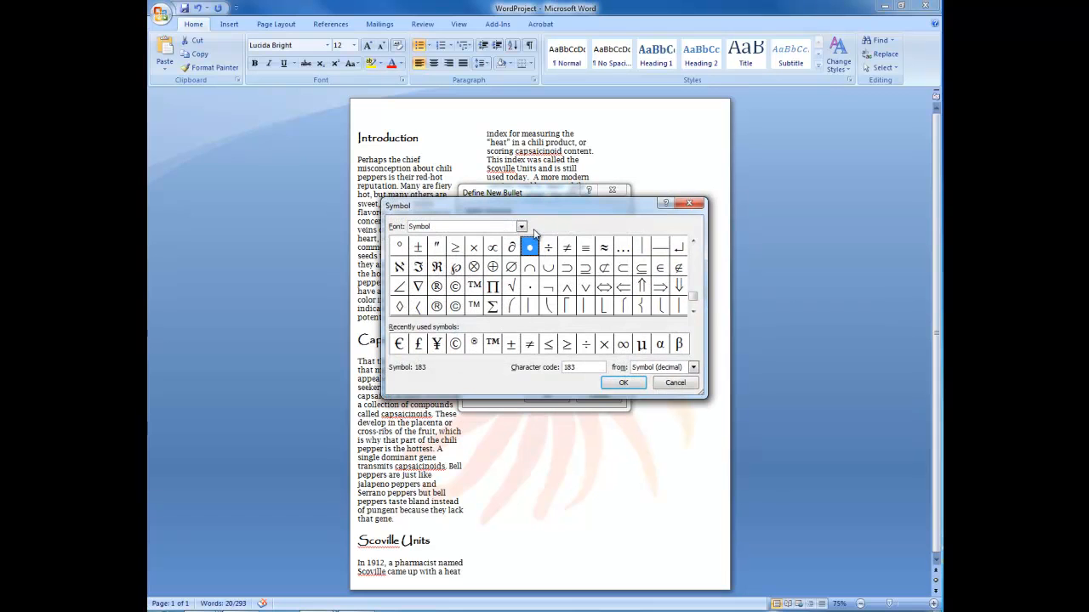
left_click(522, 226)
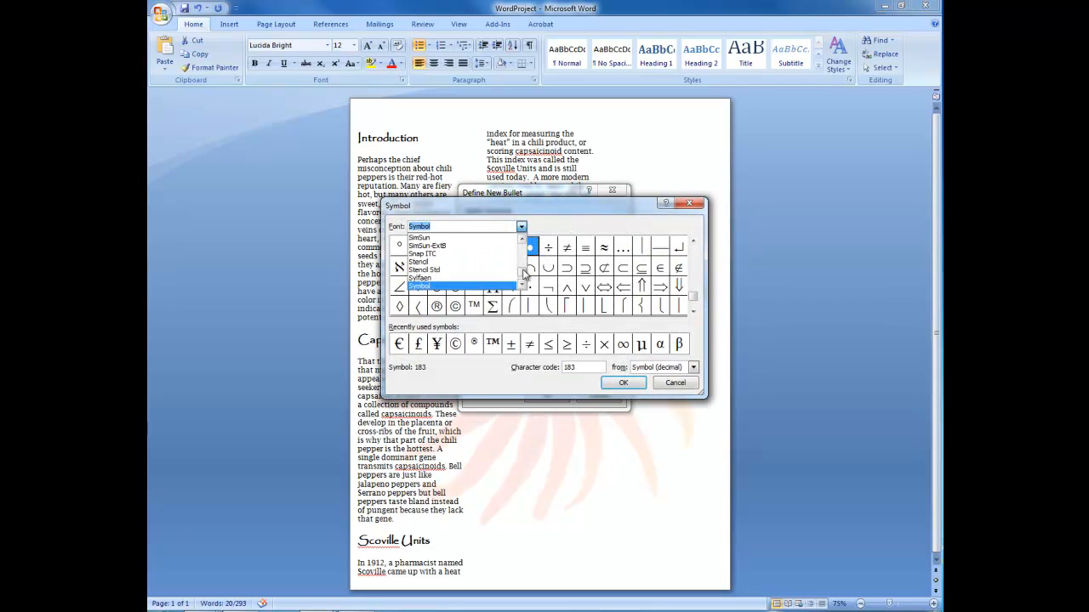
left_click_drag(522, 272, 523, 277)
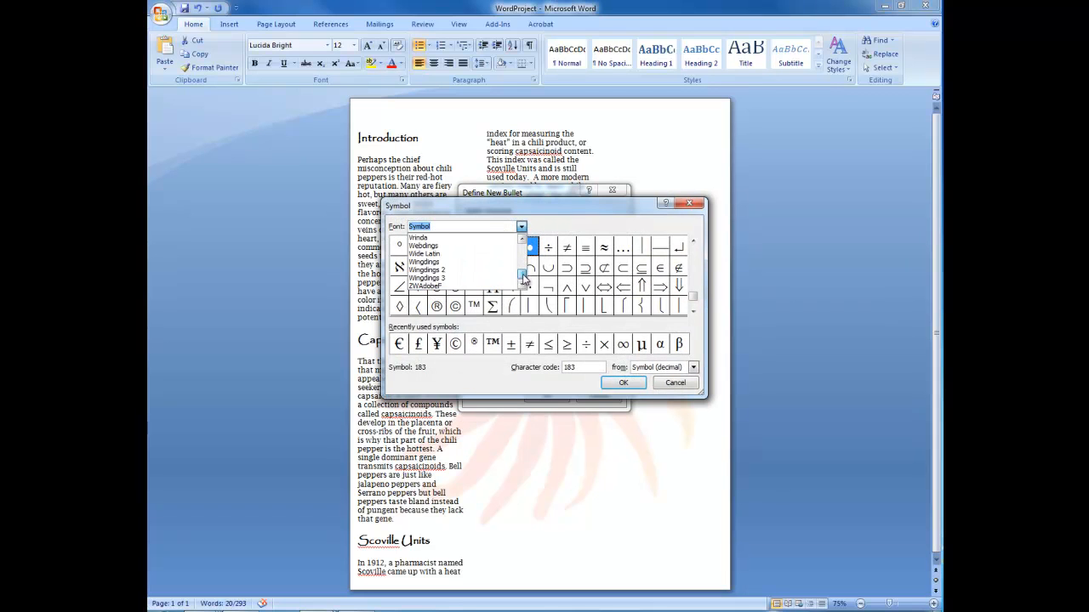
left_click(470, 247)
scroll(694, 298, "down", 1)
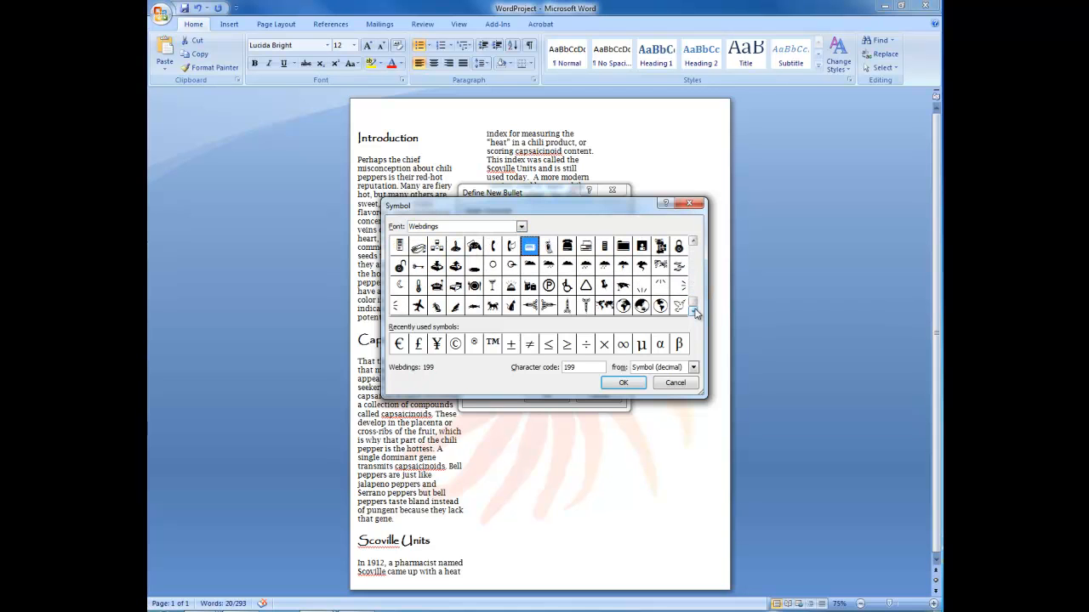
left_click(419, 289)
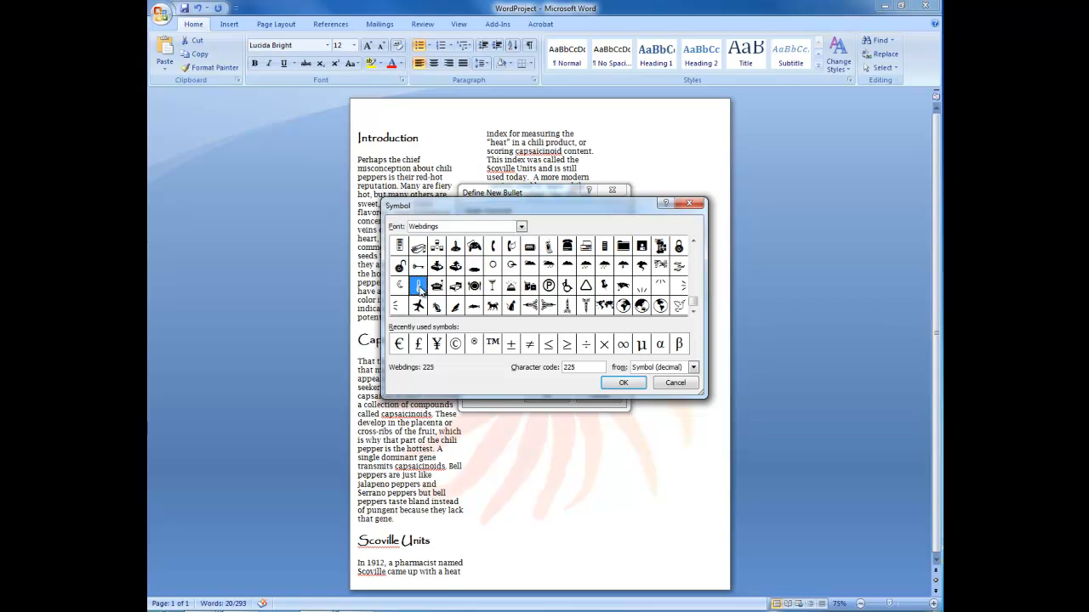
left_click(629, 387)
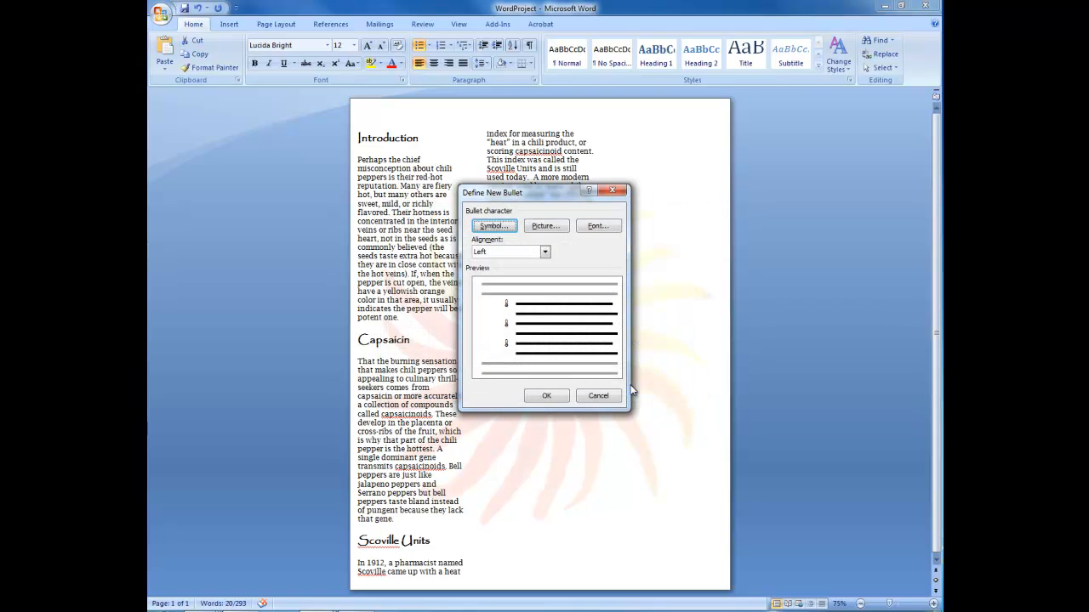
left_click(553, 395)
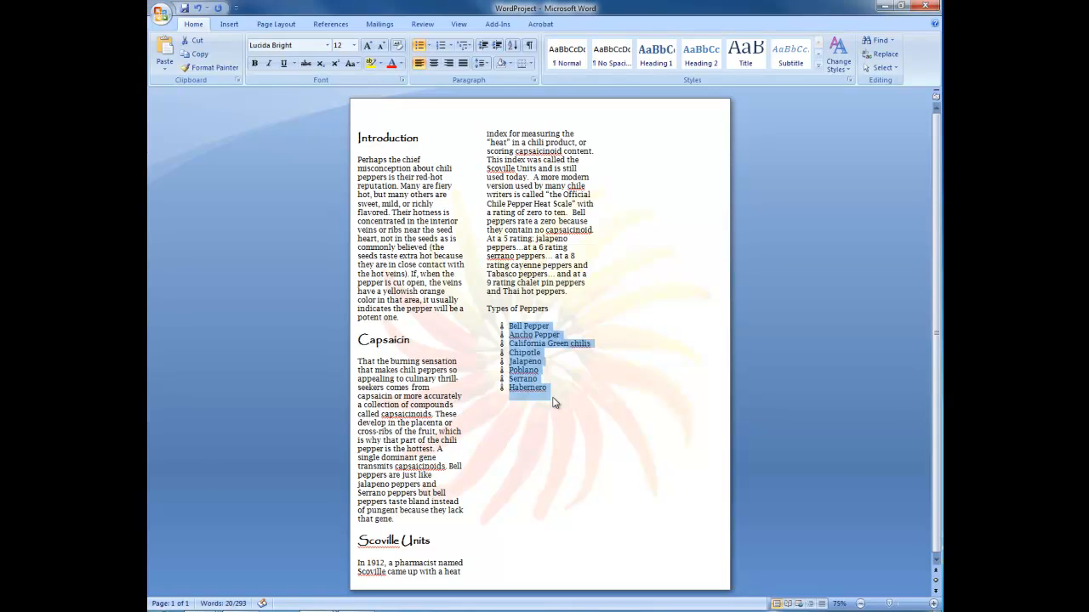
Increase the line spacing of the bulleted pepper list from Bell Pepper through Habernero
left_click(563, 402)
left_click_drag(563, 404, 476, 326)
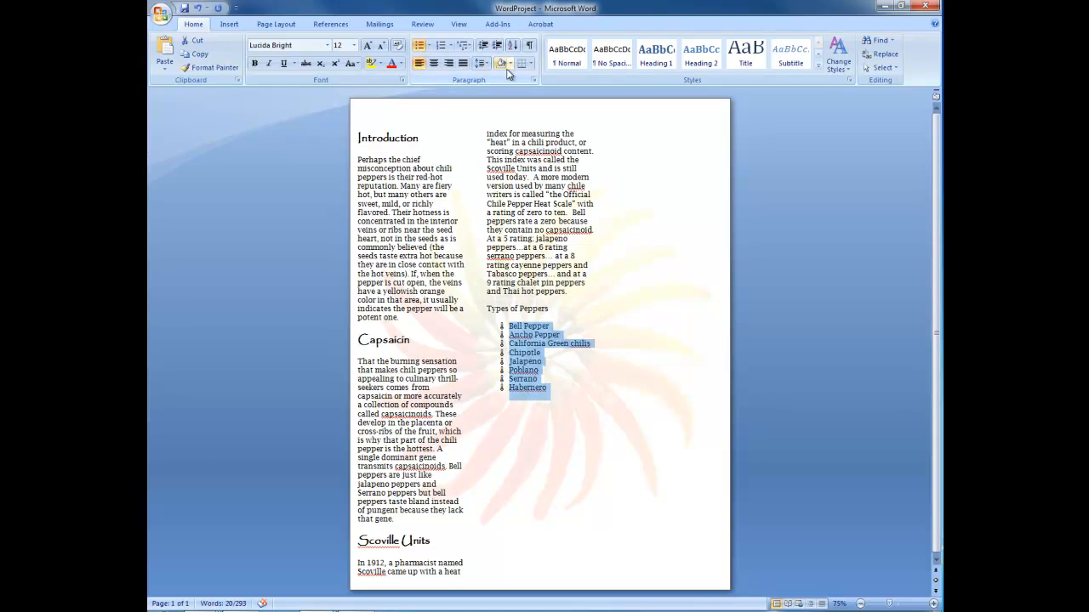
left_click(533, 81)
left_click(606, 330)
left_click(579, 362)
left_click(584, 452)
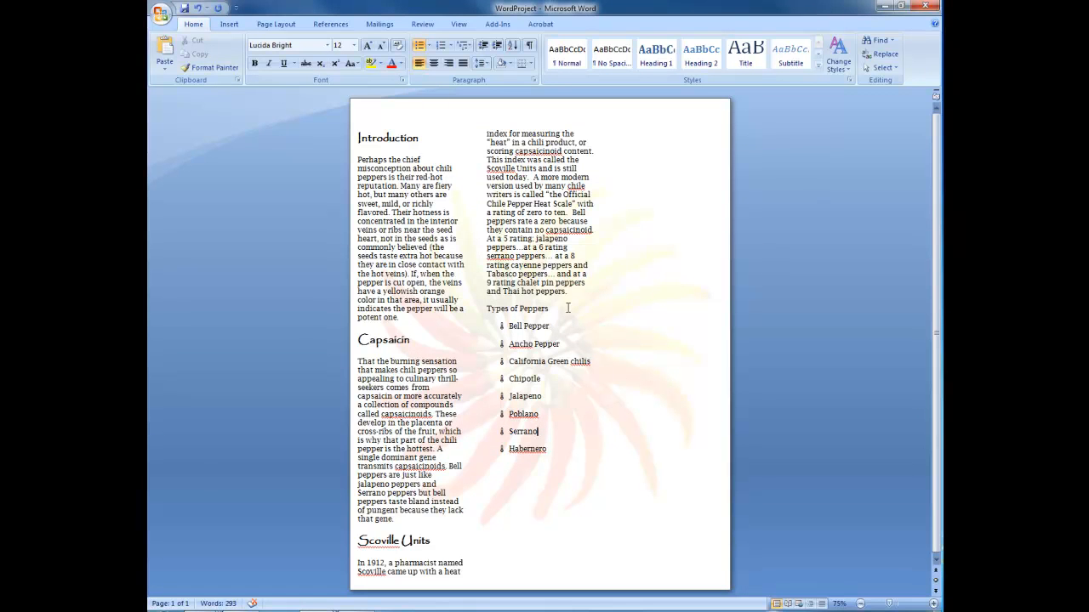
Format the Types of Peppers line in Papyrus at size 18, and place the insertion point below the pepper list
left_click_drag(569, 308, 488, 309)
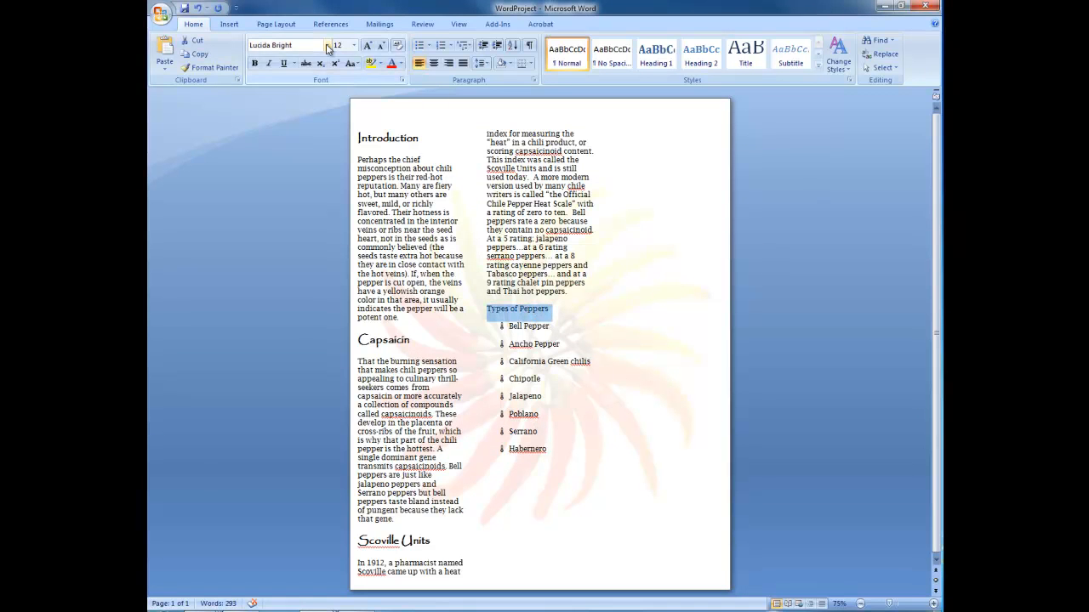
left_click(327, 45)
left_click(311, 114)
left_click(353, 45)
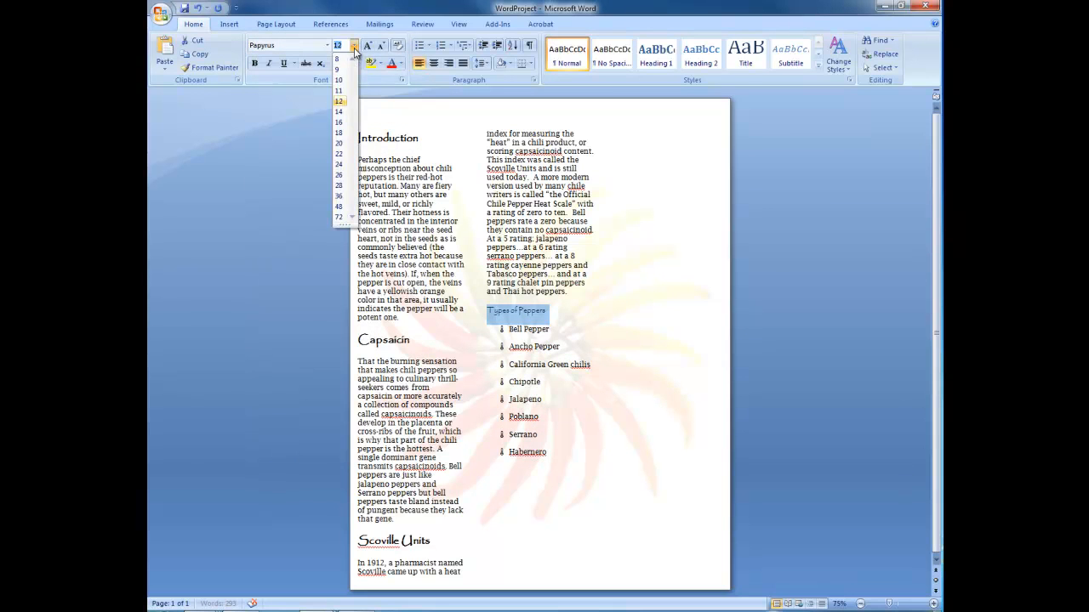
left_click(341, 136)
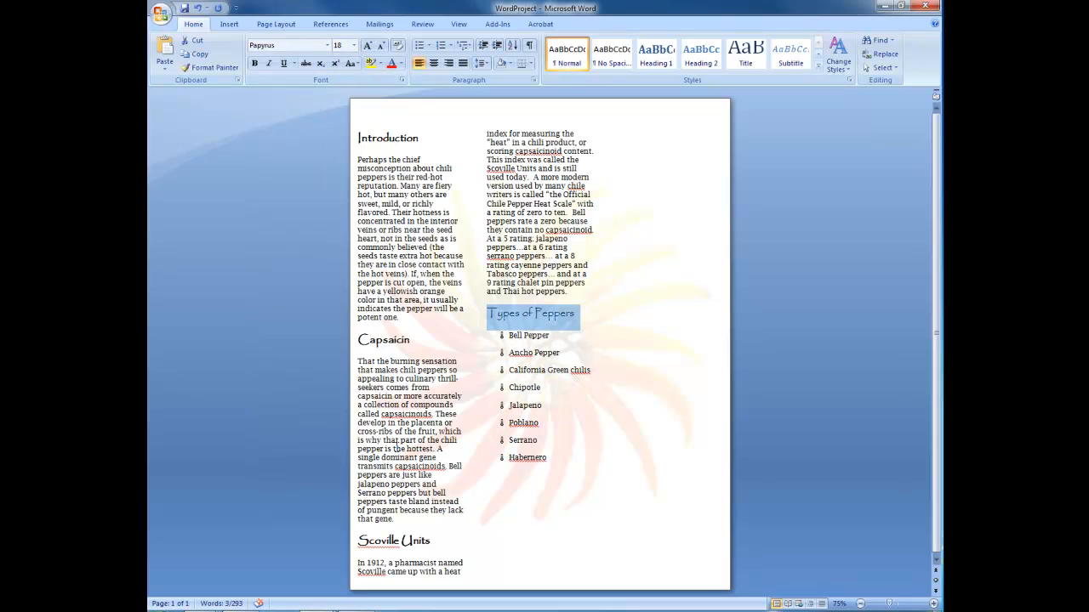
left_click(574, 511)
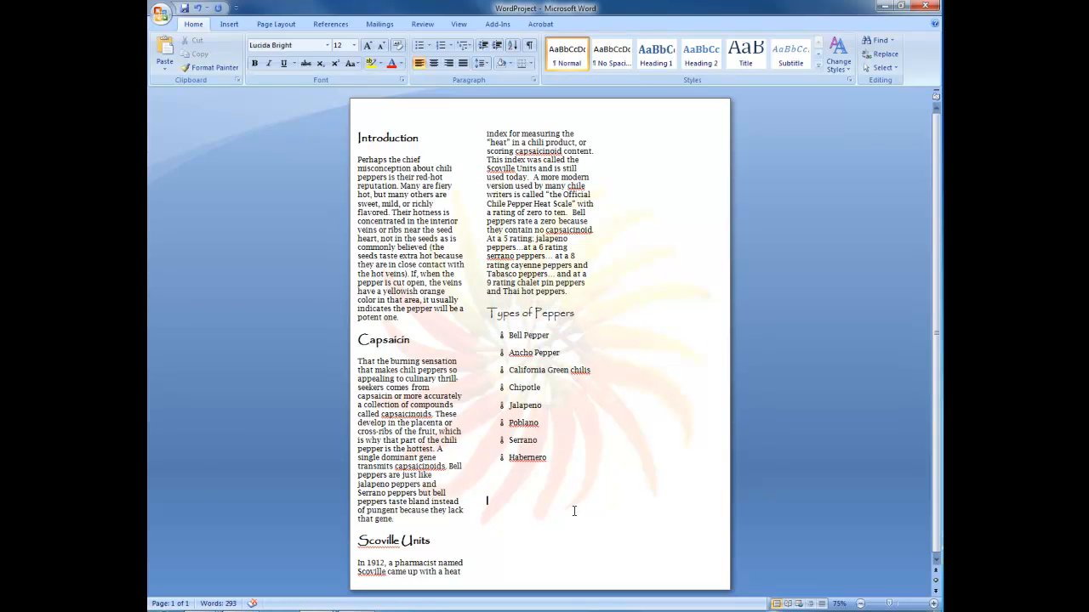